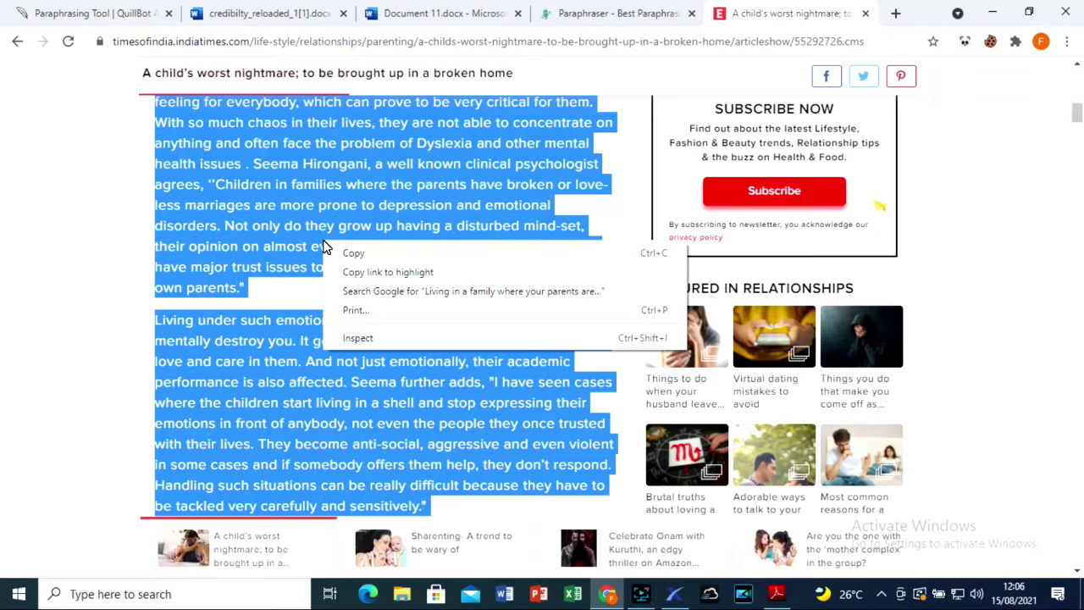
# - Copy the selected Times of India article about growing up in a broken home
pyautogui.click(352, 254)
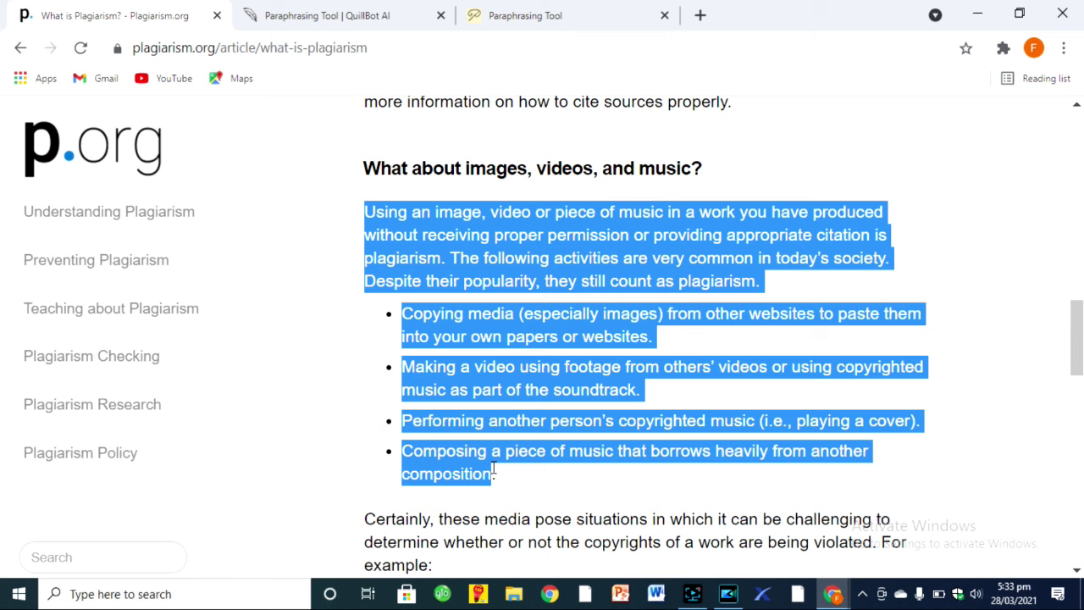
# - Copy the plagiarism.org passage on images, videos and music and paraphrase it in QuillBot
pyautogui.rightClick(475, 324)
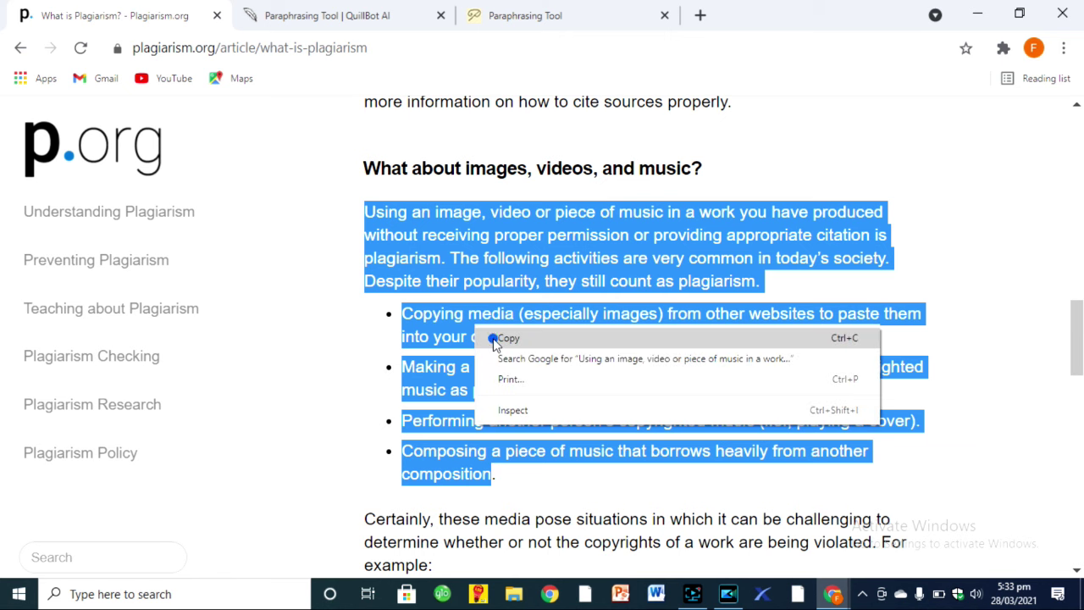
pyautogui.click(495, 338)
pyautogui.click(284, 15)
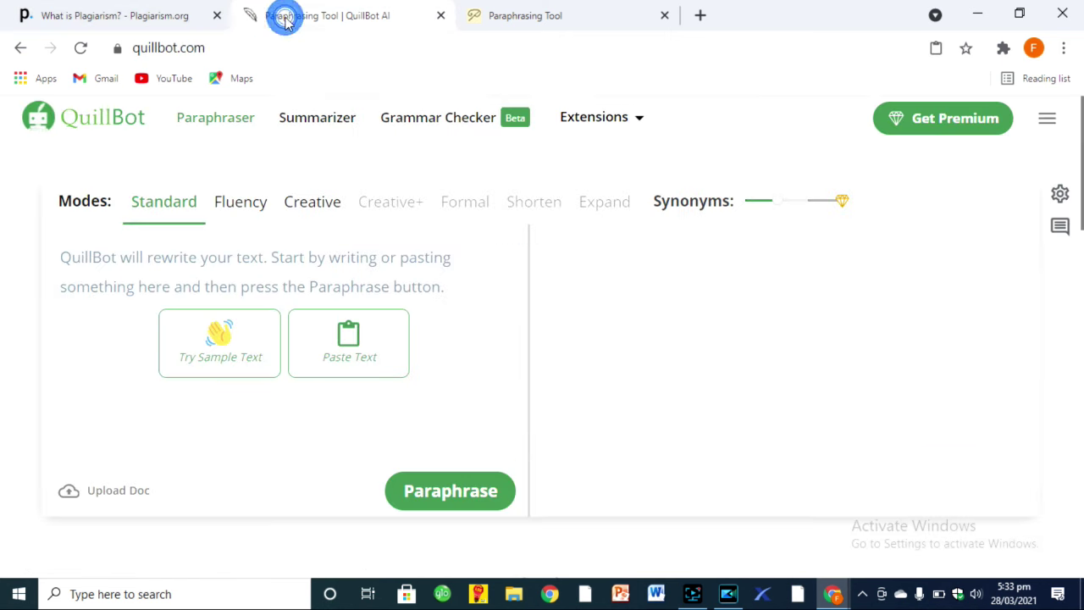
pyautogui.click(345, 361)
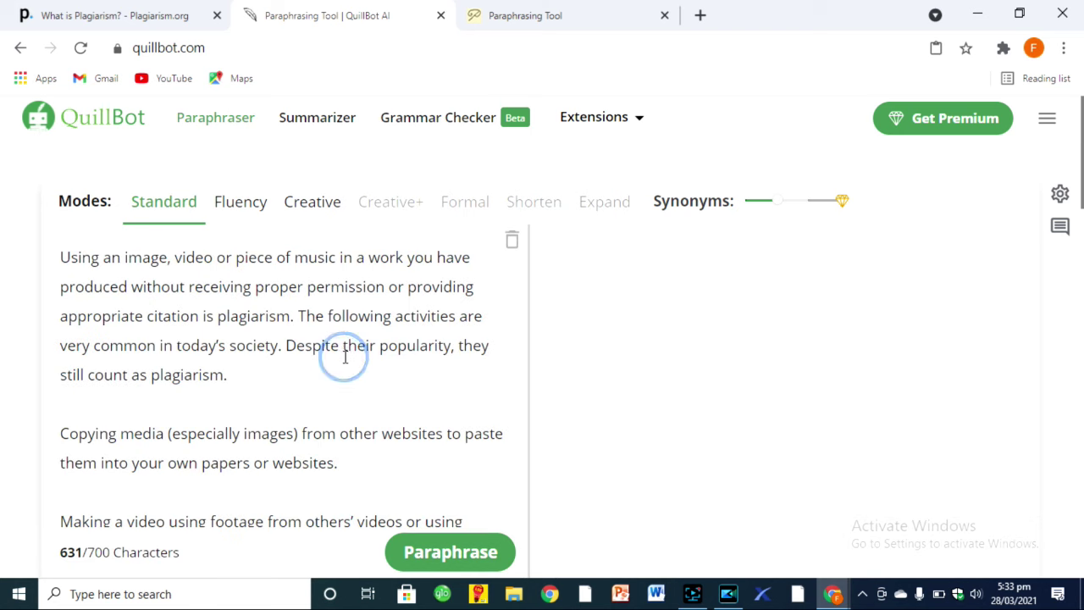
pyautogui.click(448, 559)
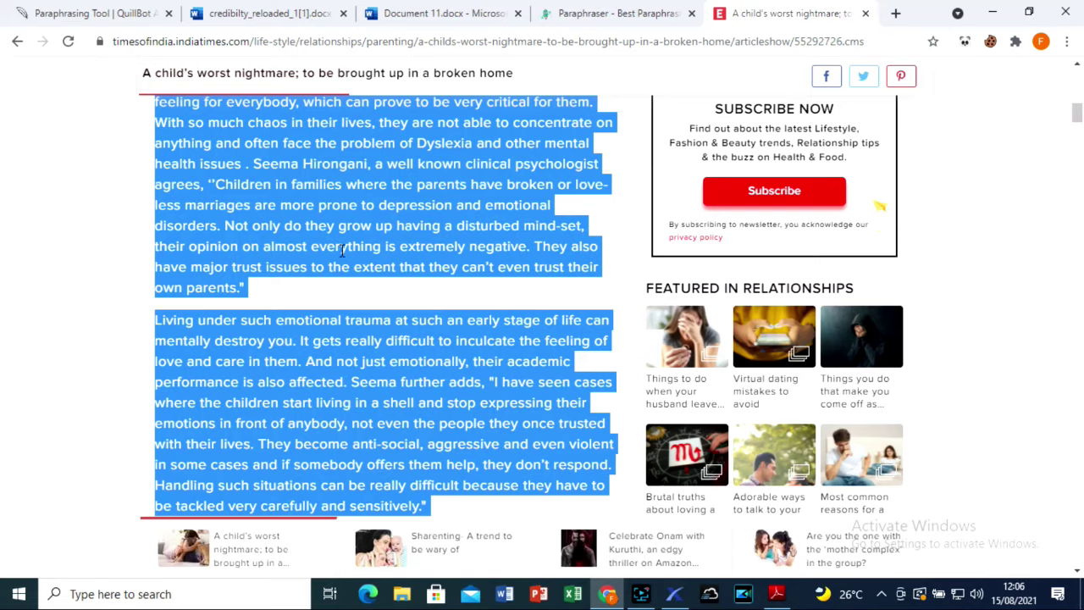
# - Paste the broken-home article into the blank Word Online Document 11
pyautogui.click(441, 12)
pyautogui.click(61, 139)
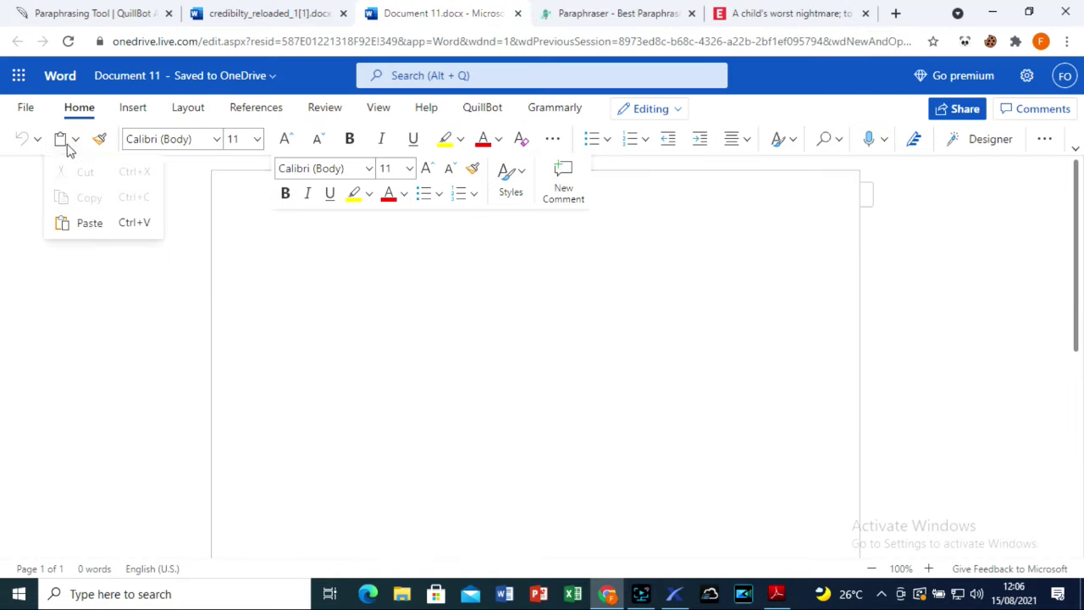
pyautogui.click(89, 229)
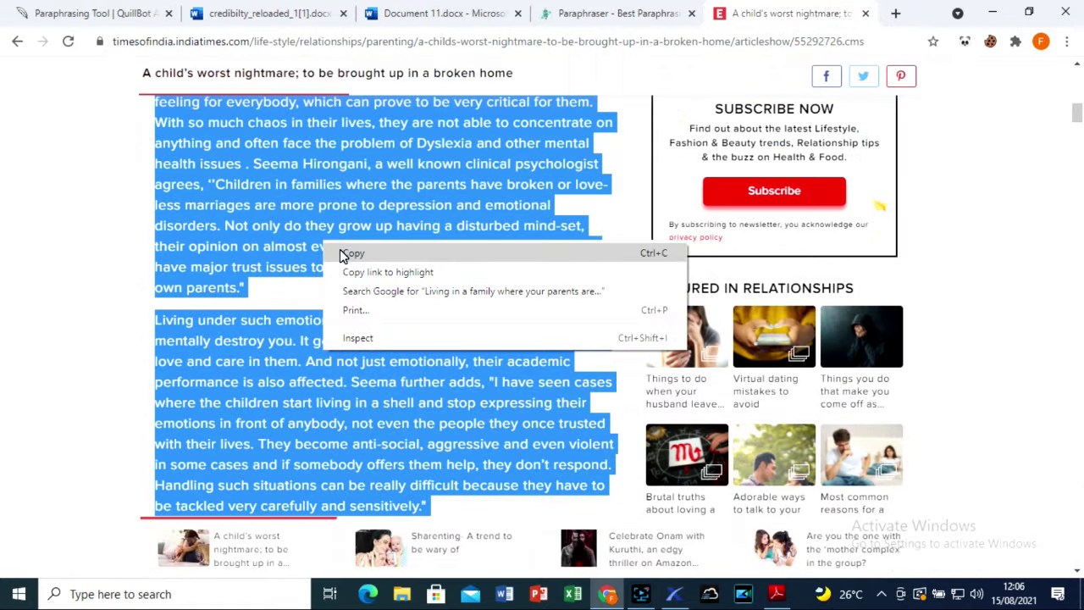
pyautogui.click(349, 253)
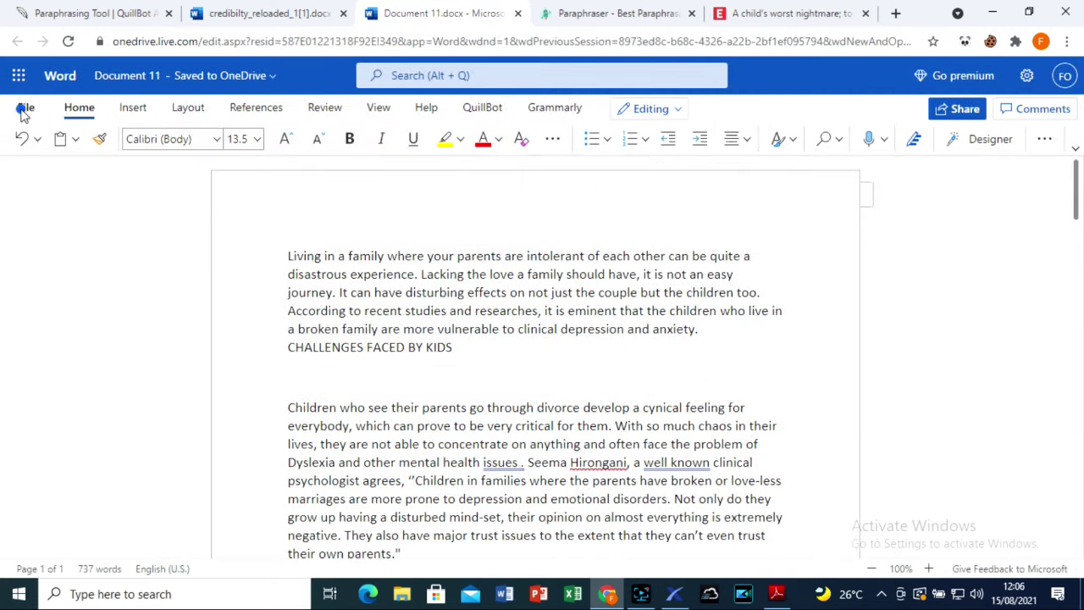
# - Rename the Word Online document to 'originl'
pyautogui.click(24, 109)
pyautogui.click(66, 260)
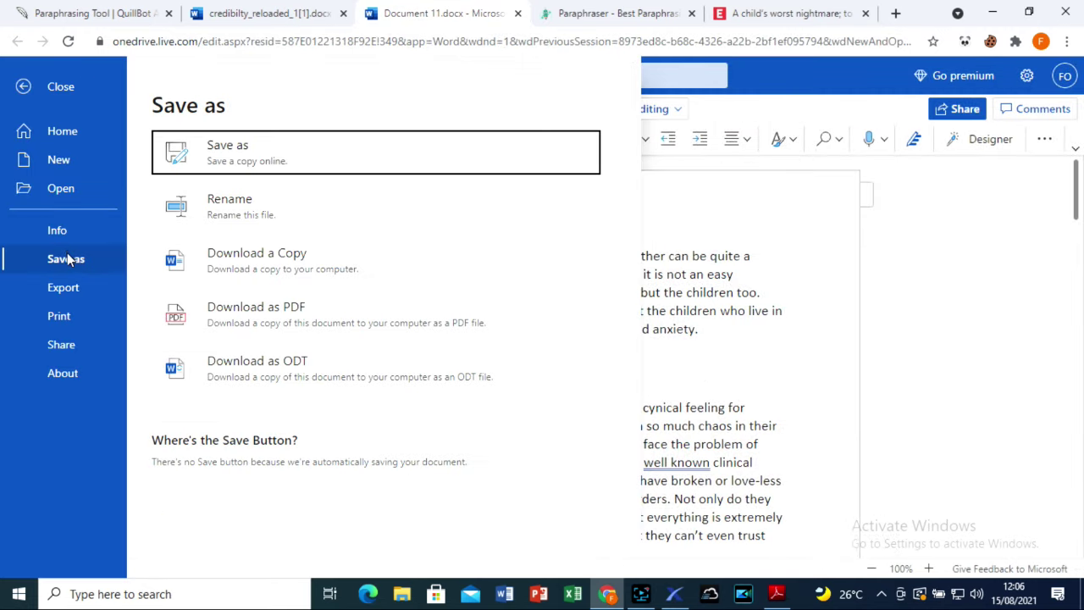
pyautogui.click(636, 235)
pyautogui.click(145, 75)
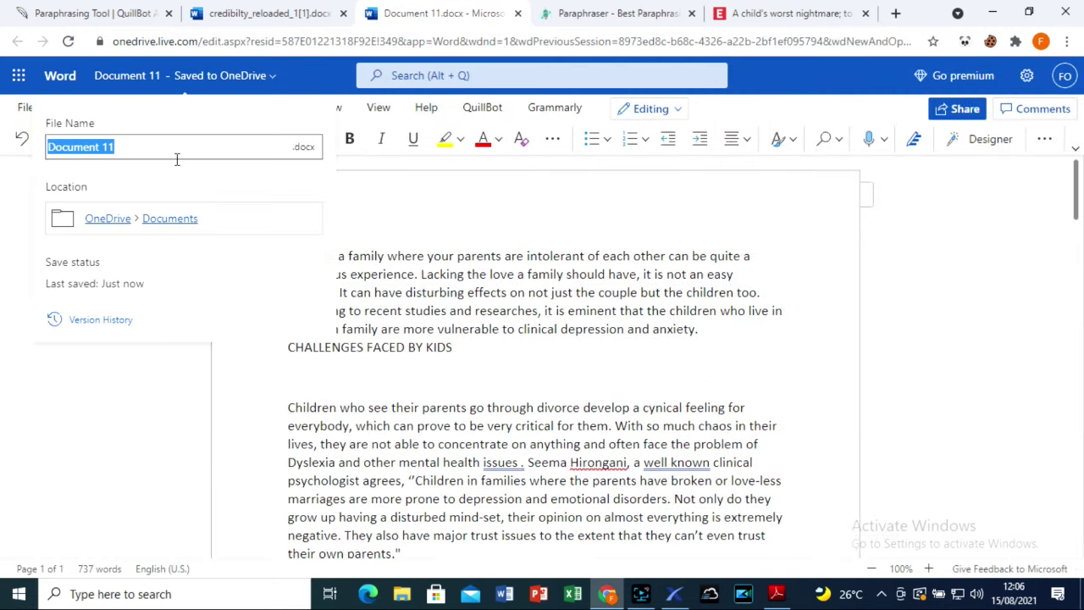
pyautogui.press('Return')
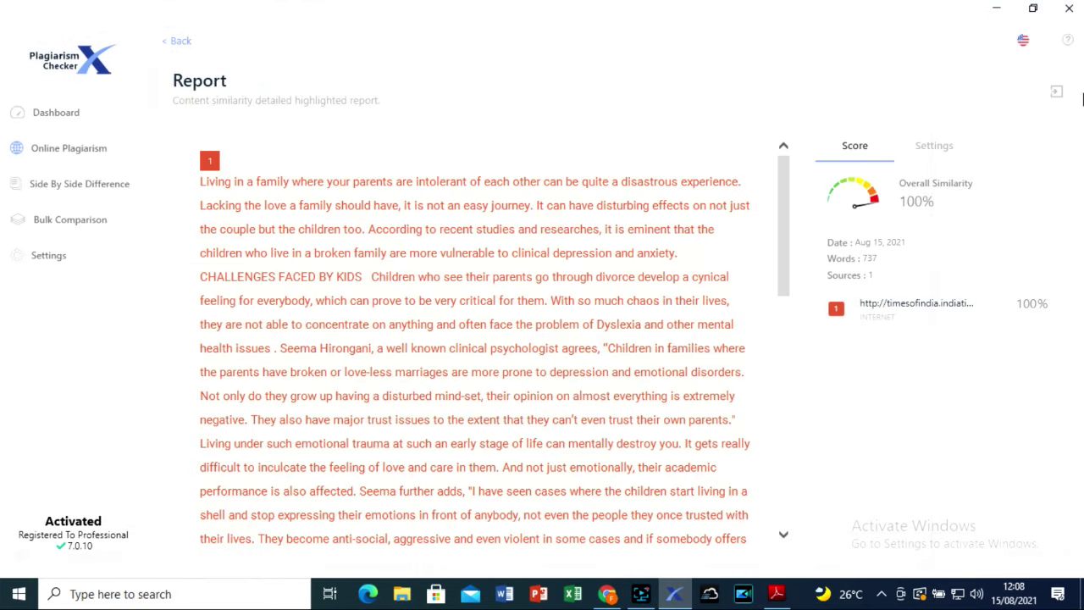
# - Save the 100% report as PDF 'originl', view it in Adobe Reader, then return to Online Plagiarism
pyautogui.write('originl test')
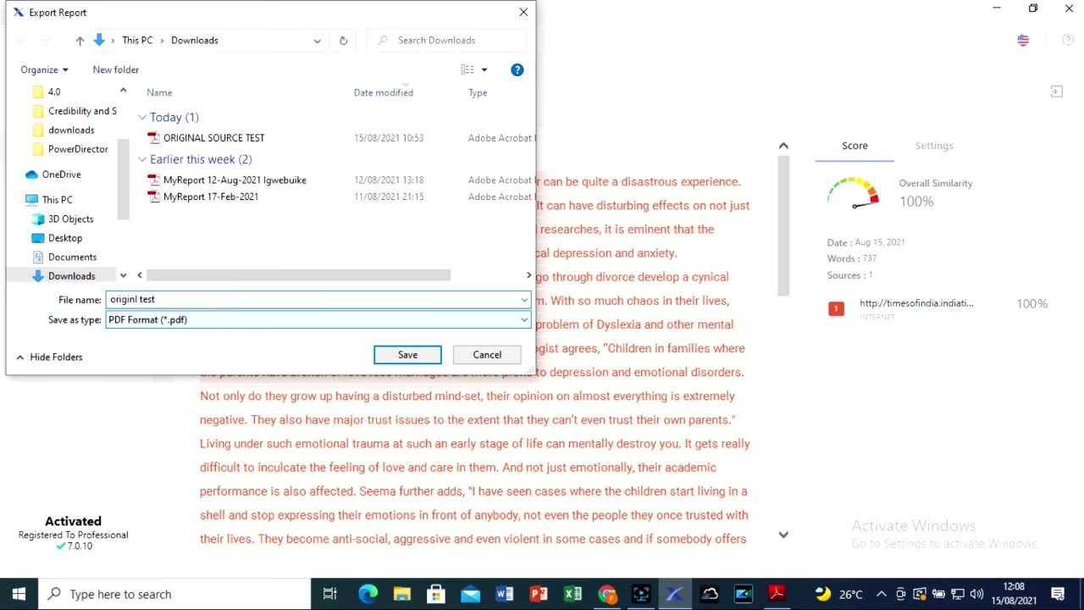
pyautogui.click(407, 356)
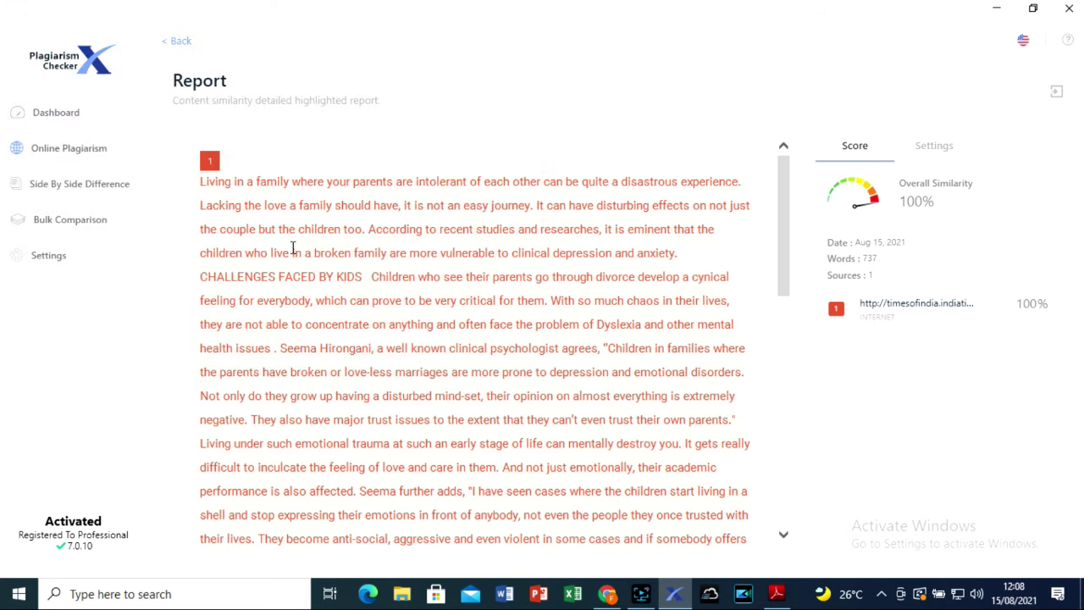
pyautogui.click(771, 33)
pyautogui.moveTo(1077, 81)
pyautogui.mouseDown()
pyautogui.moveTo(1079, 462)
pyautogui.moveTo(1081, 59)
pyautogui.mouseUp()
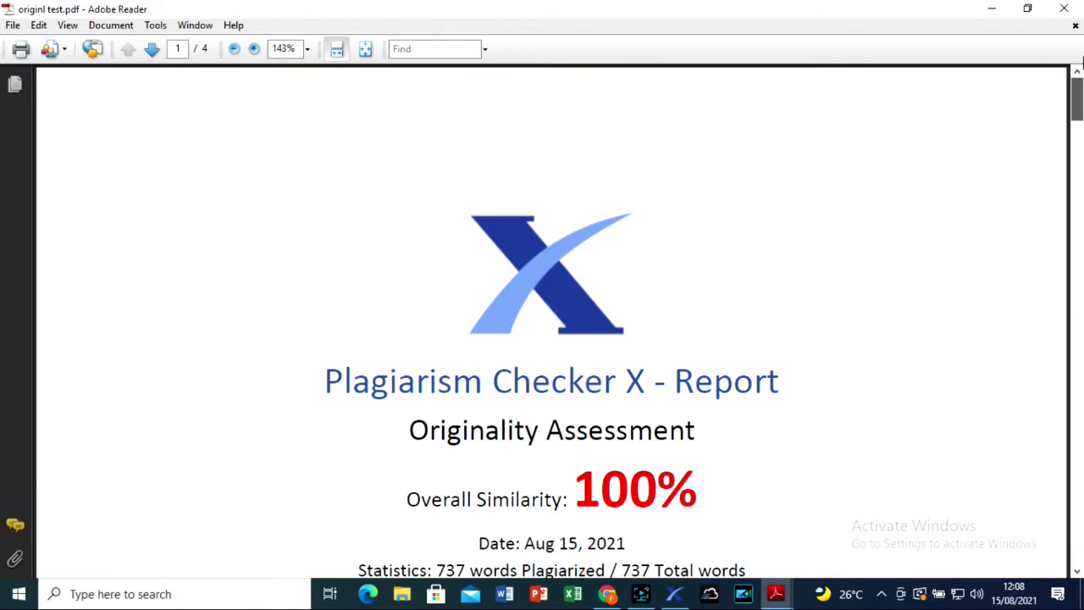
pyautogui.click(997, 9)
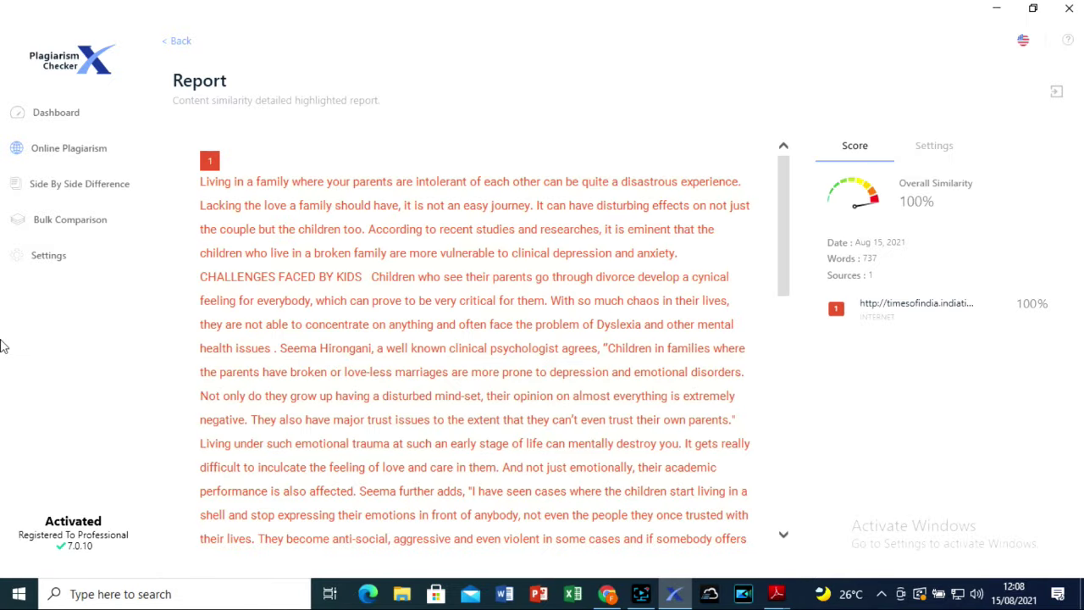
pyautogui.click(79, 152)
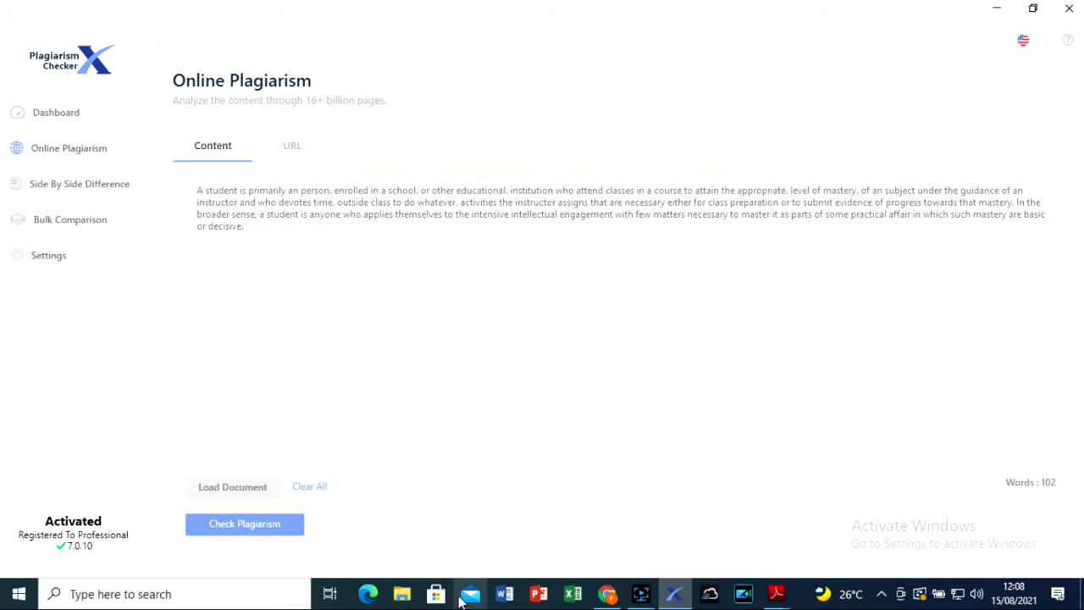
# - Copy the broken-home article text from the Chrome tab again
pyautogui.click(607, 594)
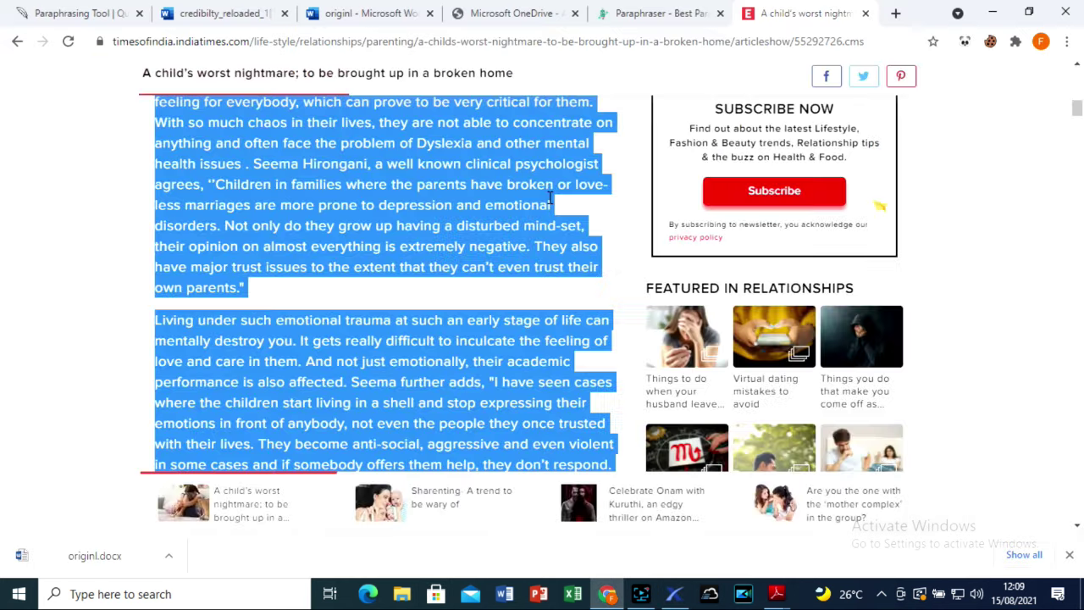
pyautogui.rightClick(389, 183)
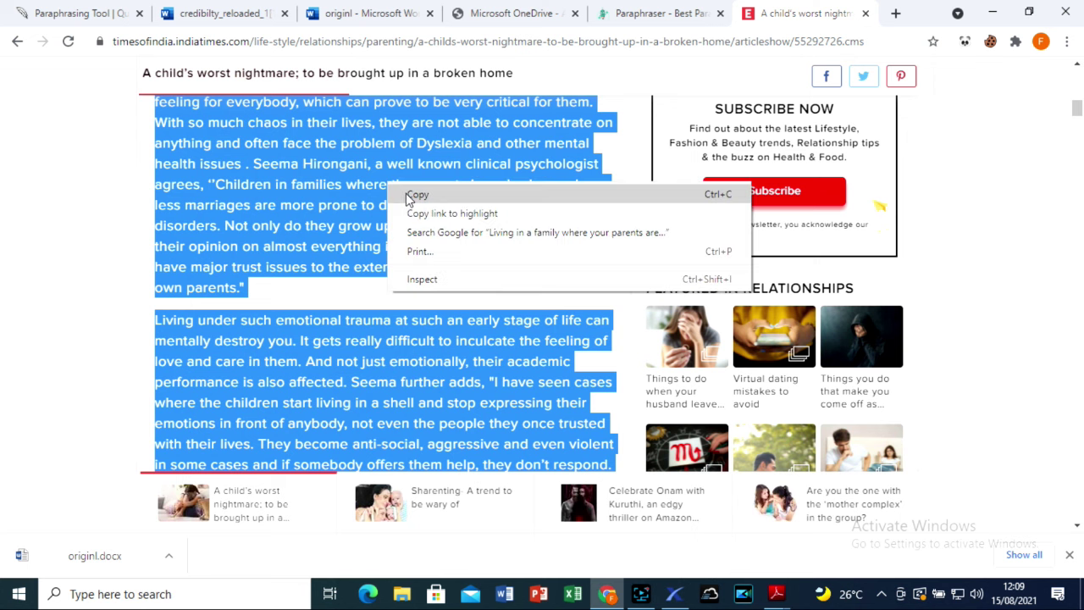
pyautogui.click(410, 196)
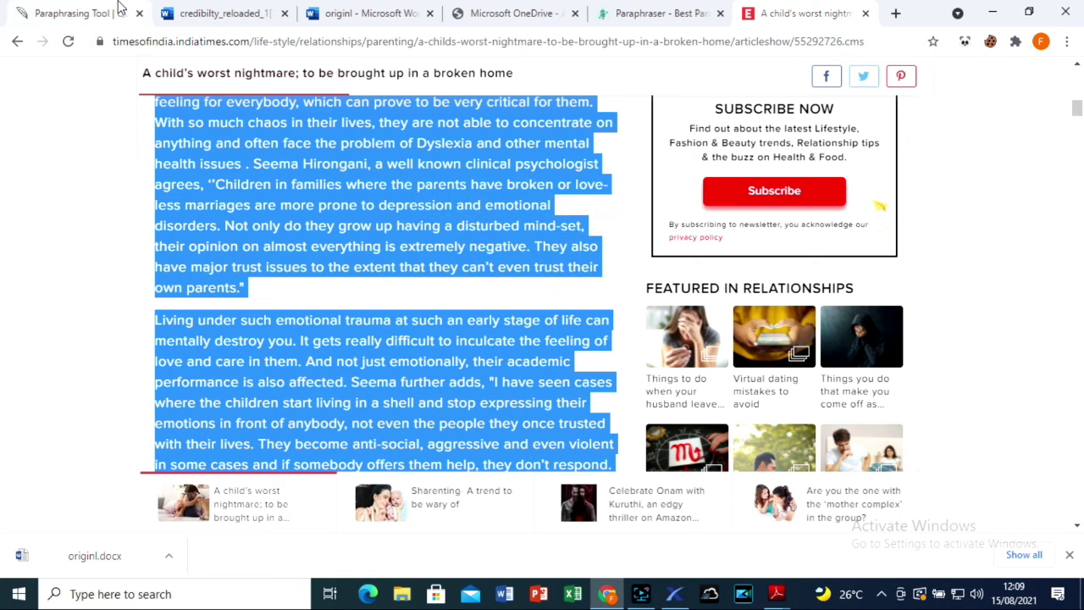
# - Paraphrase the pasted article in QuillBot's Formal mode and copy the rewritten text
pyautogui.click(89, 18)
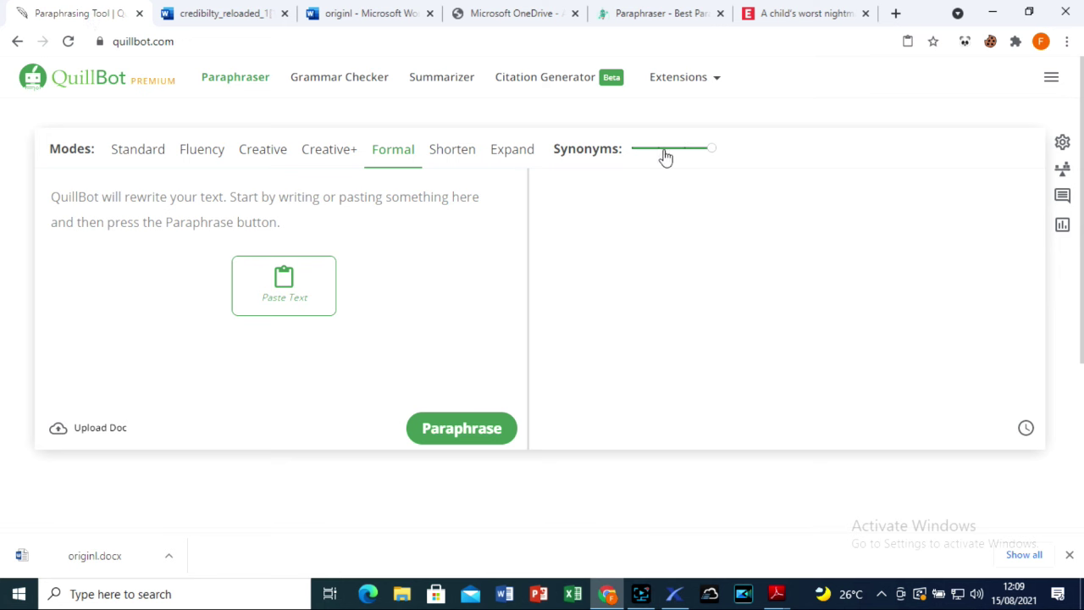
pyautogui.moveTo(683, 155)
pyautogui.click(715, 151)
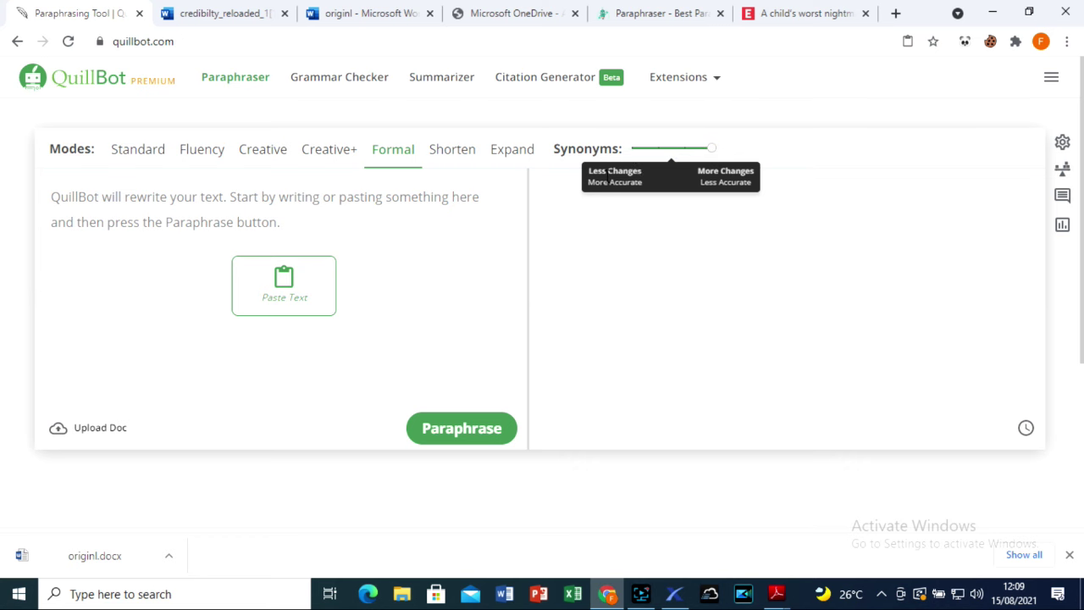
pyautogui.click(243, 281)
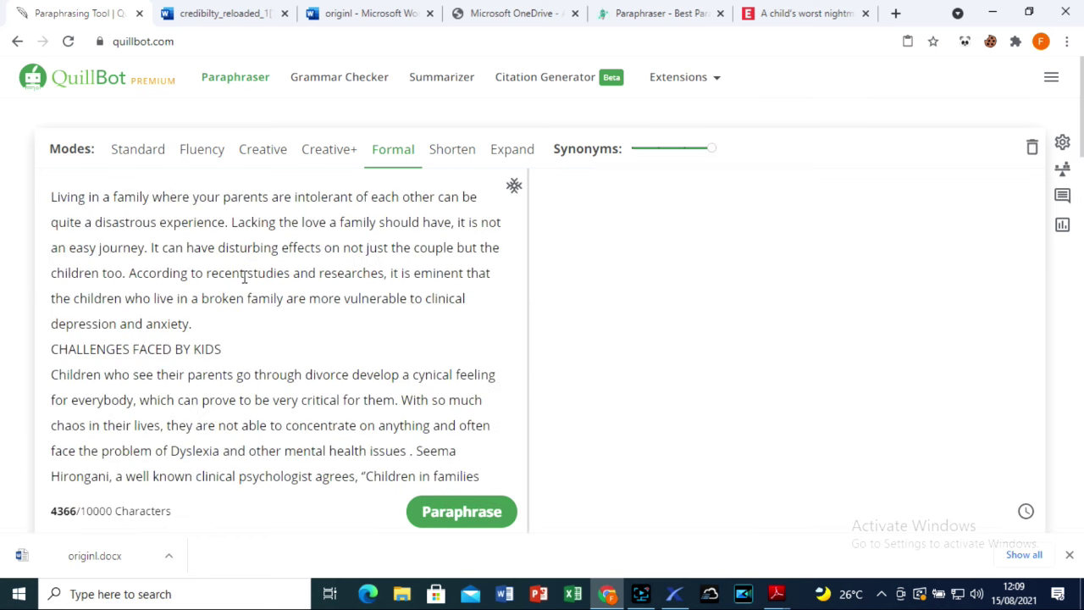
pyautogui.click(491, 514)
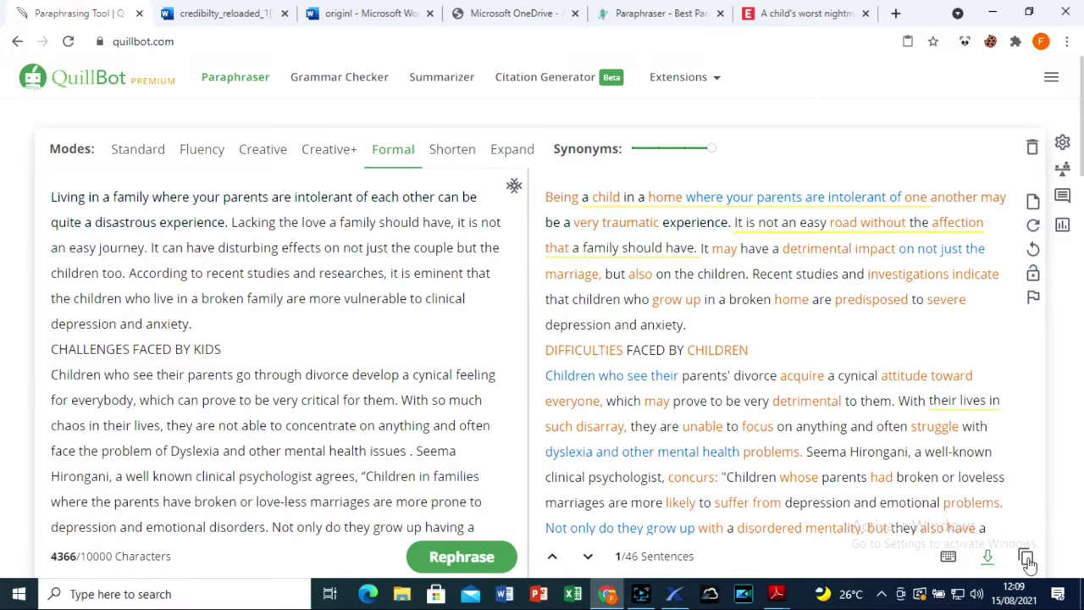
pyautogui.click(1026, 555)
pyautogui.scroll(-5, 762, 356)
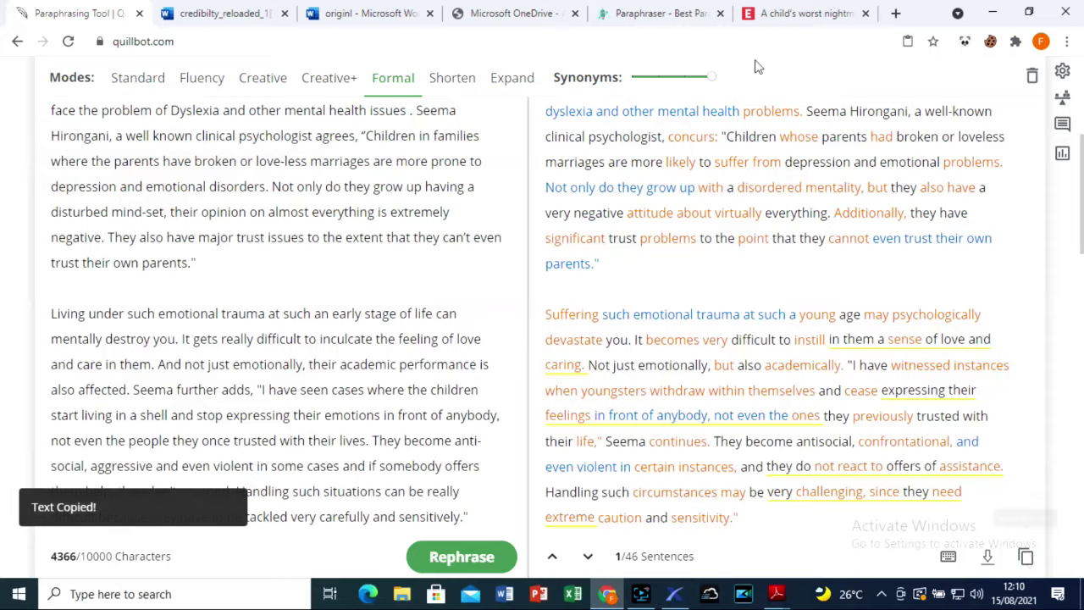
# - Paste the QuillBot output into Paraphraser.io's Original Text and paraphrase it in Fluency mode
pyautogui.click(656, 10)
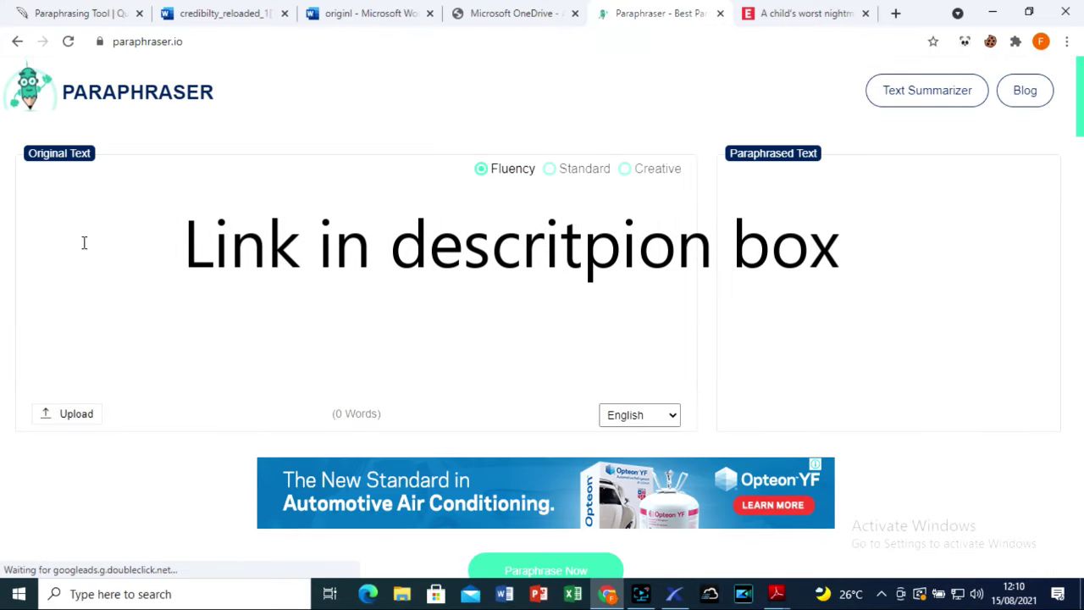
pyautogui.rightClick(55, 198)
pyautogui.click(96, 326)
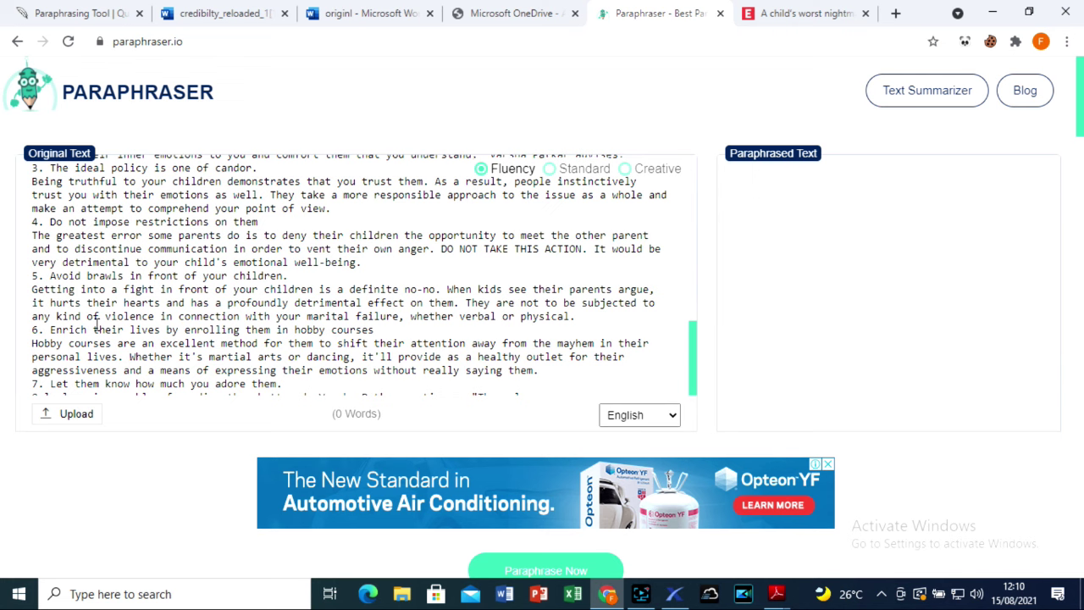
pyautogui.scroll(-3, 732, 268)
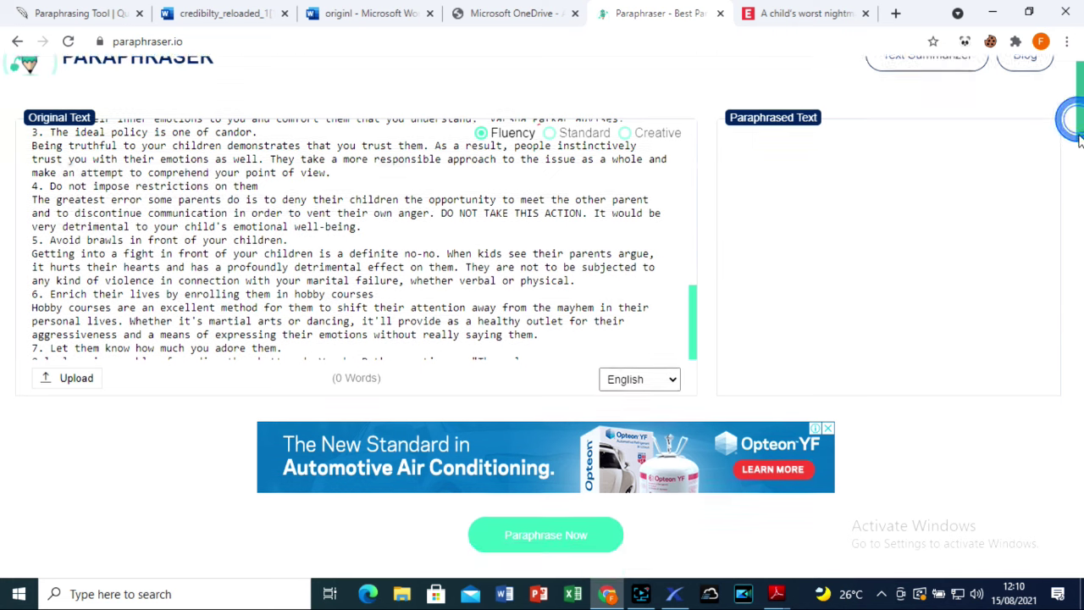
pyautogui.click(570, 314)
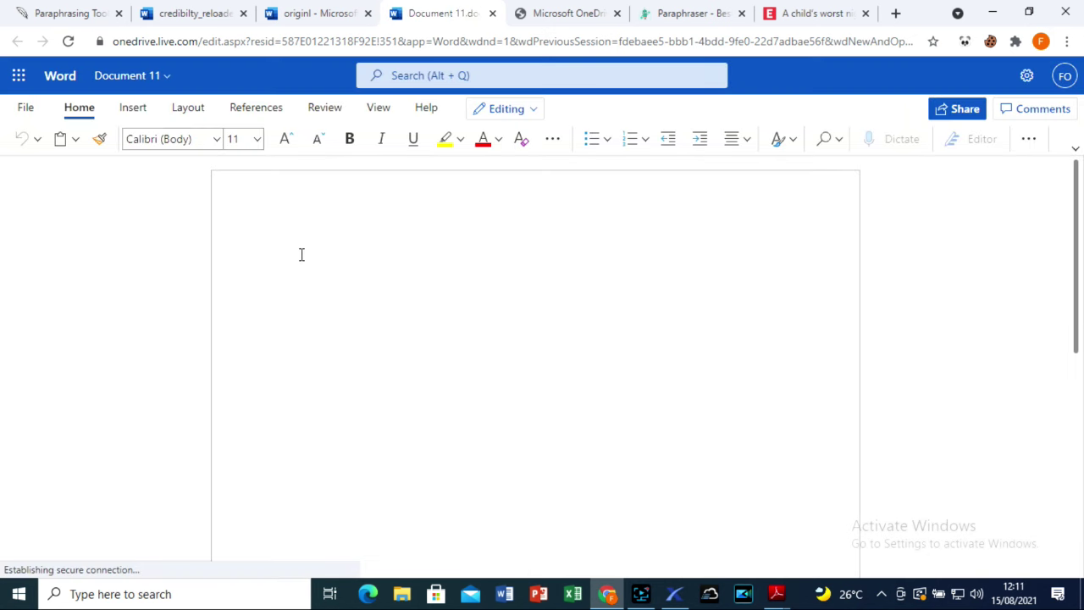
# - Paste the 651-word paraphrased article into a blank document and name it 'done'
pyautogui.click(60, 139)
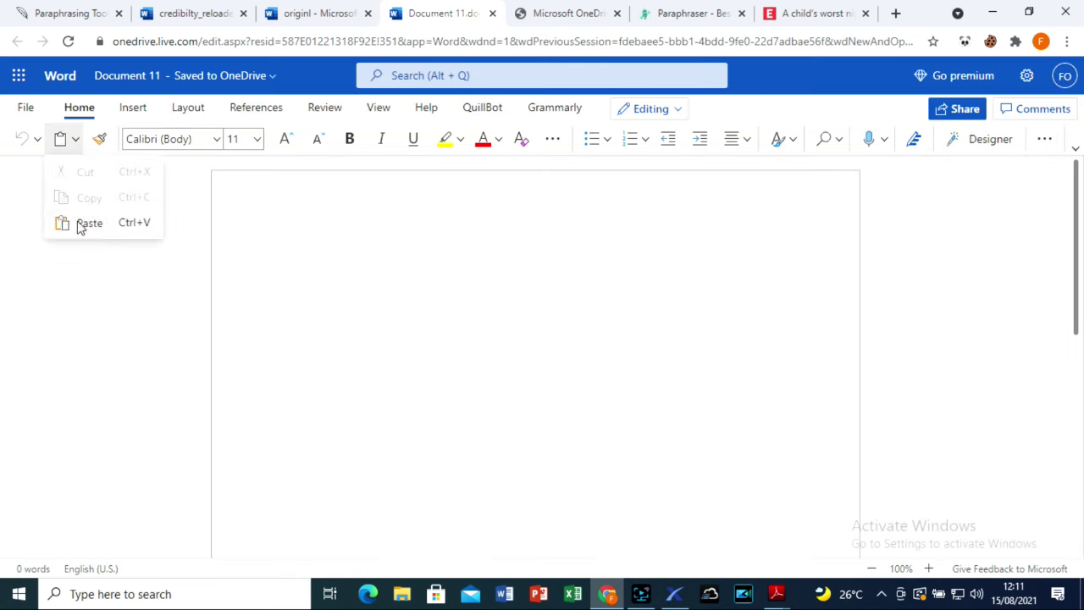
pyautogui.click(89, 223)
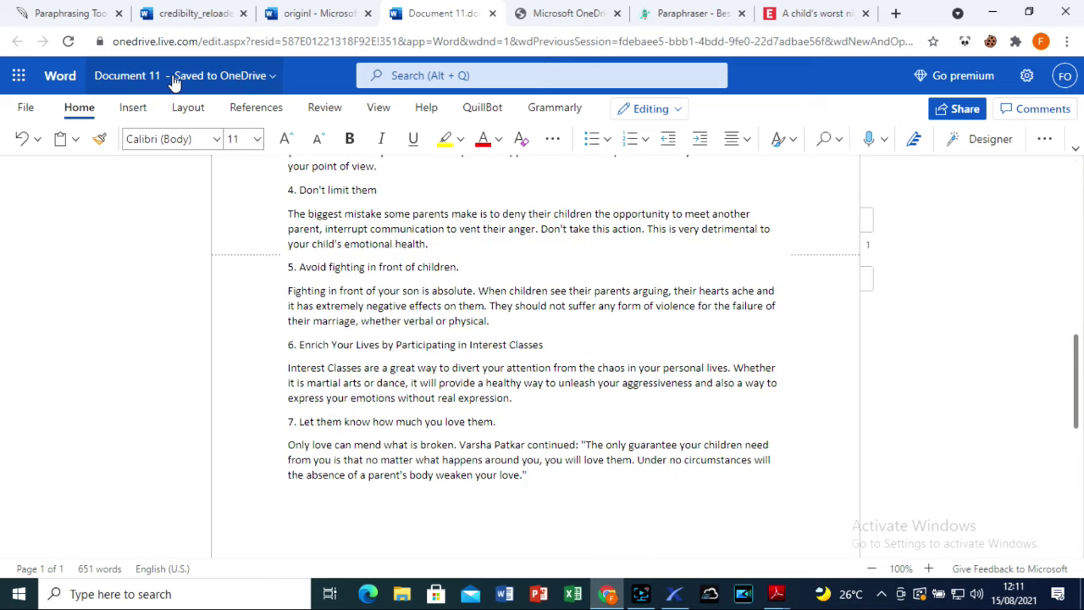
pyautogui.click(174, 81)
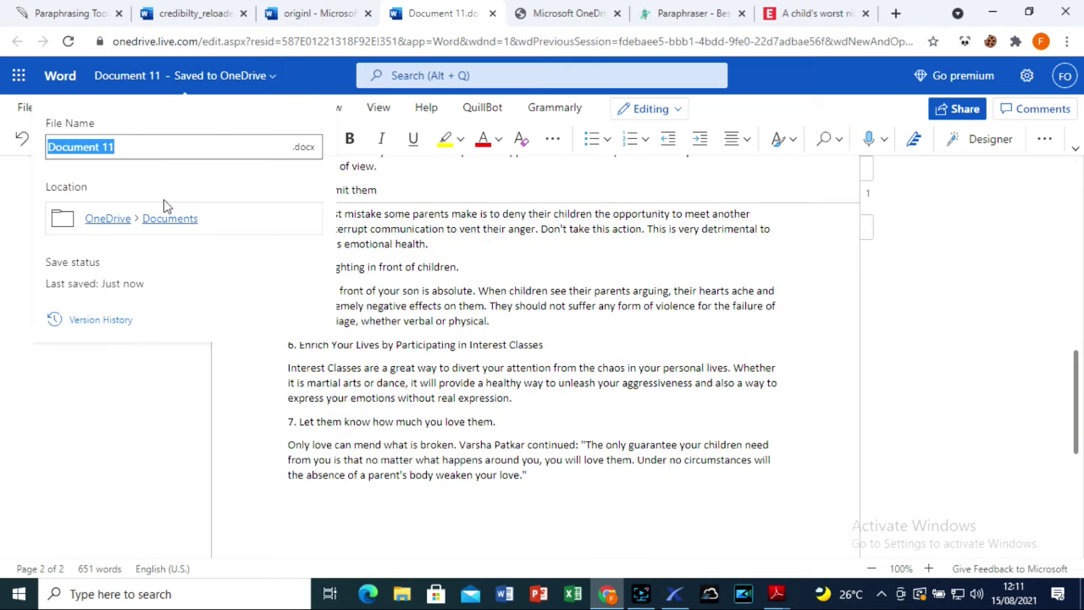
pyautogui.write('done')
pyautogui.press('Return')
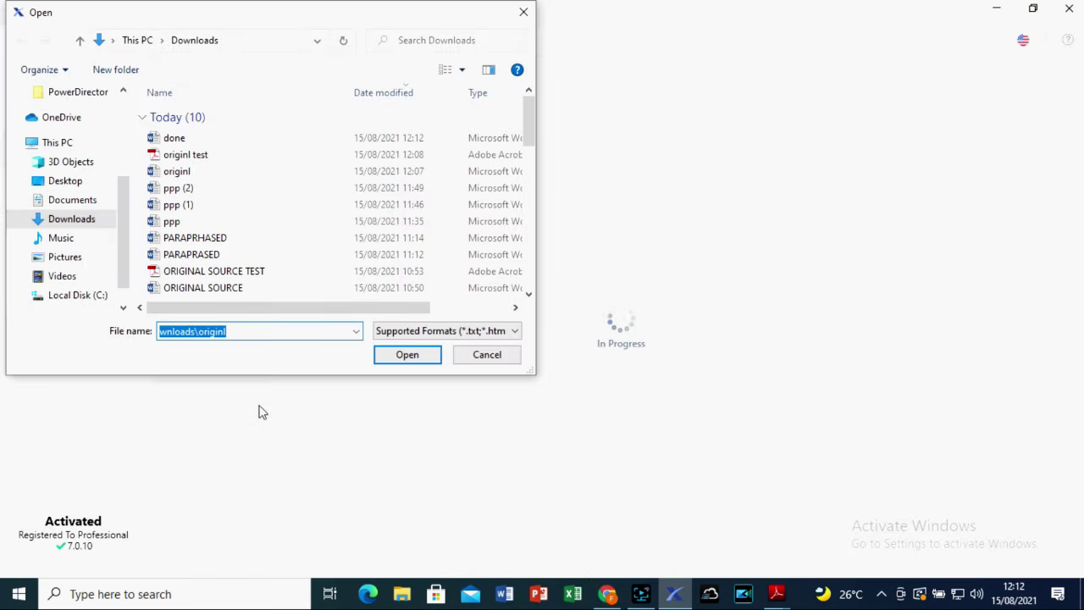
# - Load the 'done' document and run the plagiarism check, scoring 3% similarity
pyautogui.click(174, 138)
pyautogui.click(402, 354)
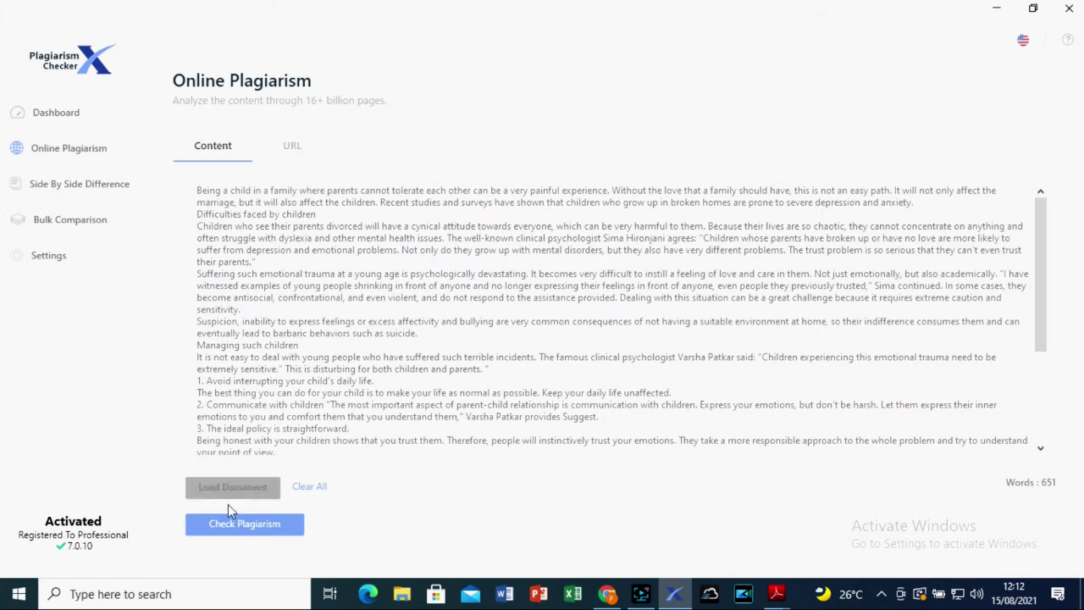
pyautogui.click(237, 524)
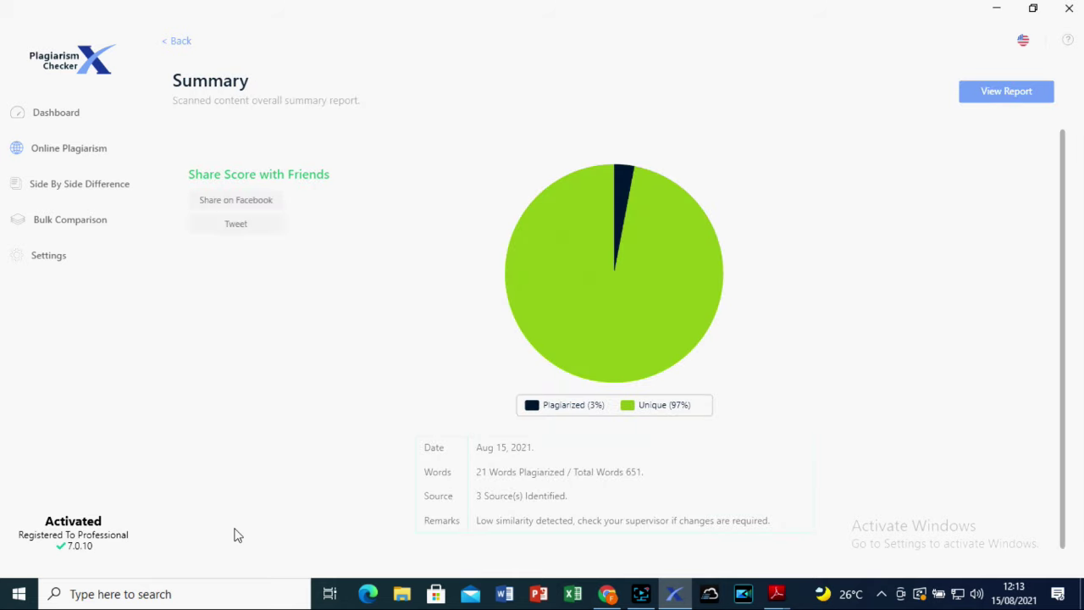
# - Export the similarity report as a PDF named 'done test'
pyautogui.click(1021, 92)
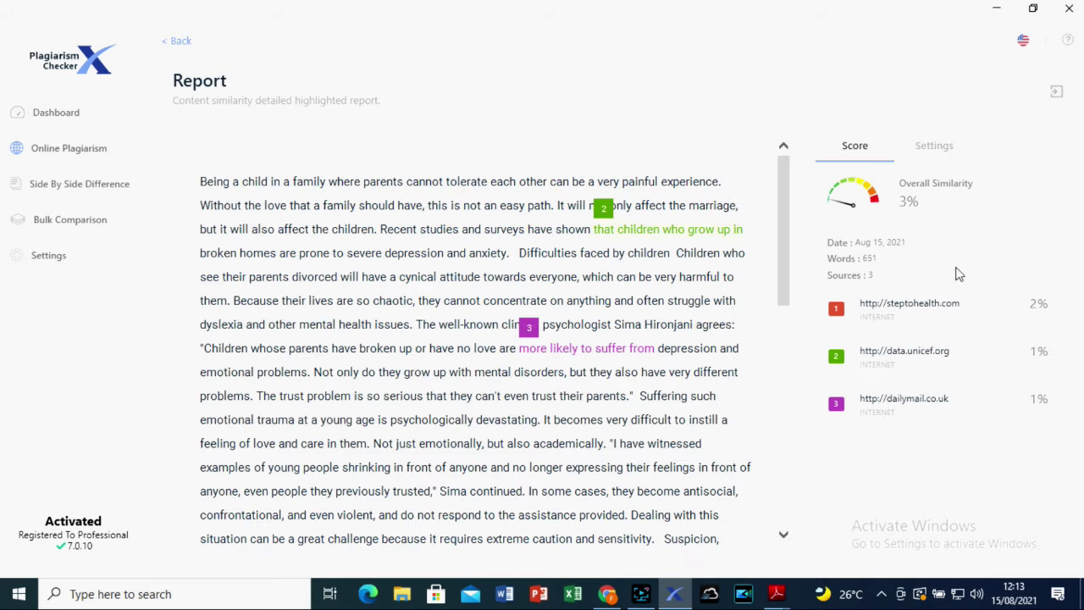
pyautogui.click(1057, 94)
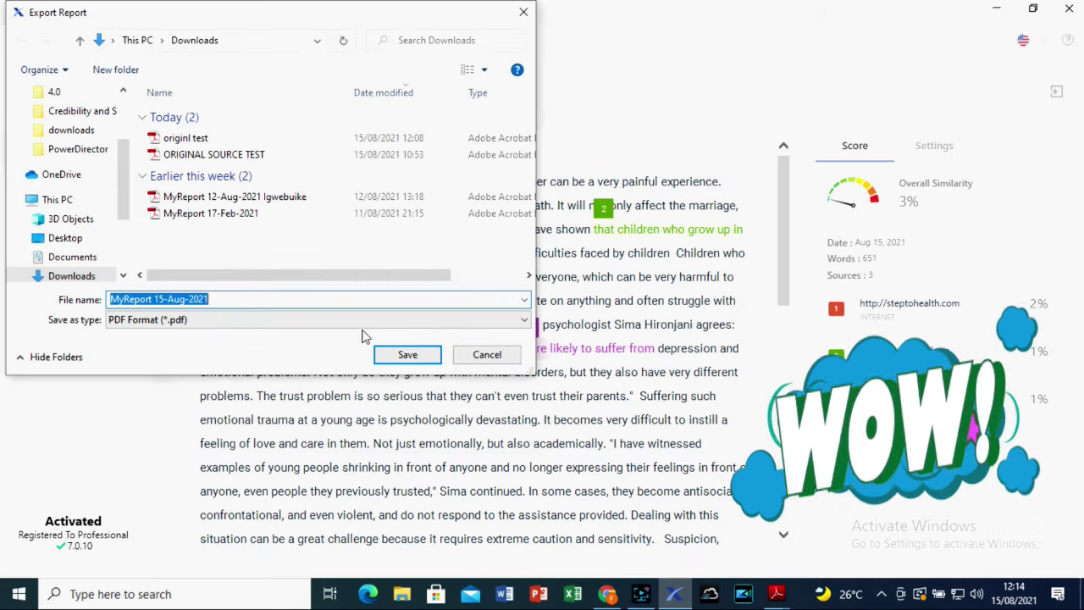
pyautogui.write('done test')
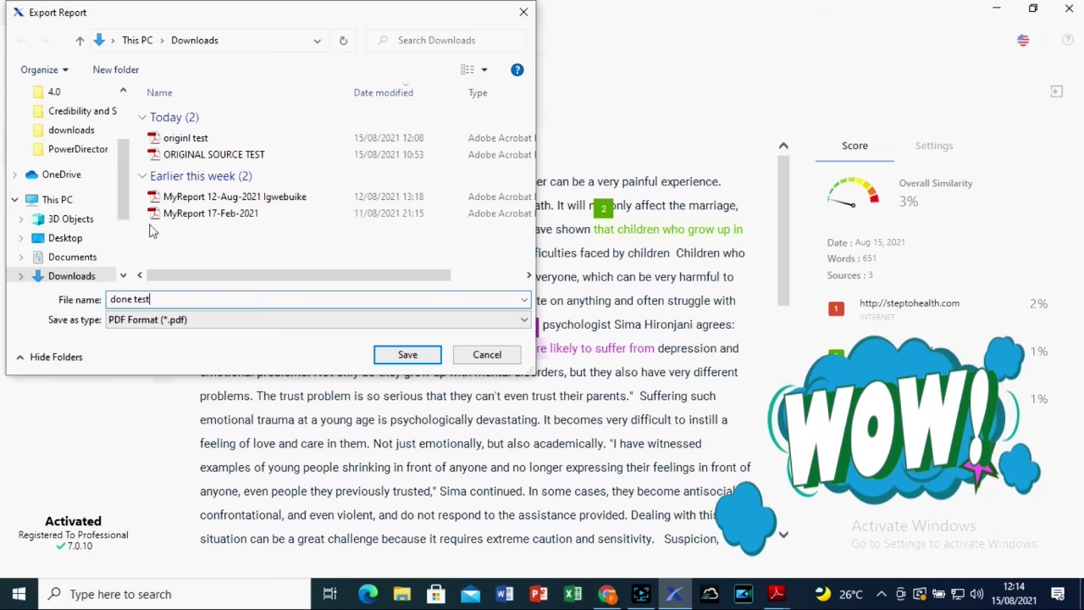
pyautogui.click(399, 354)
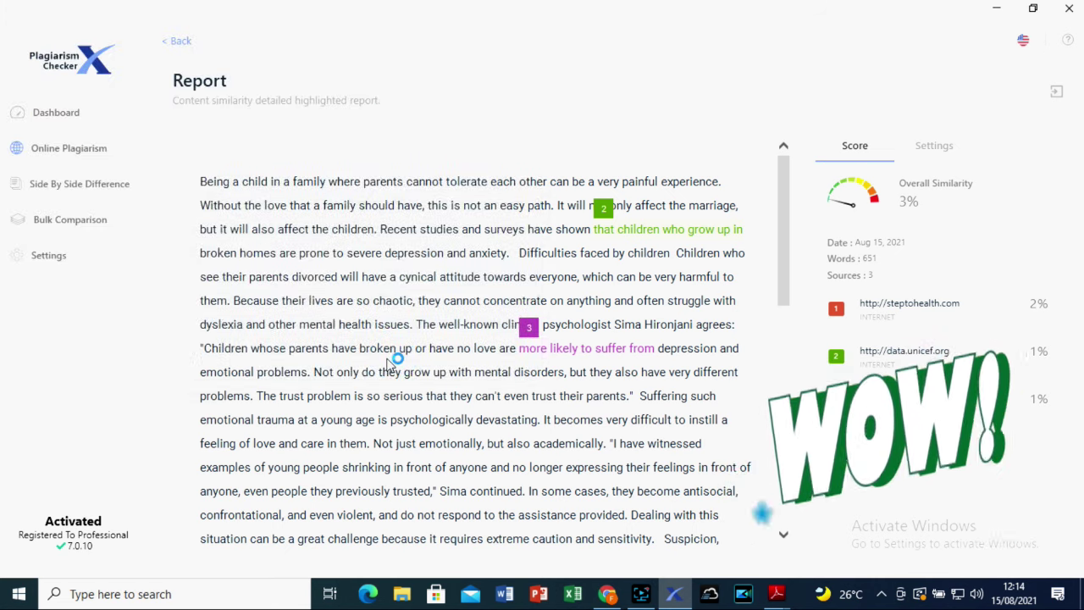
pyautogui.click(797, 60)
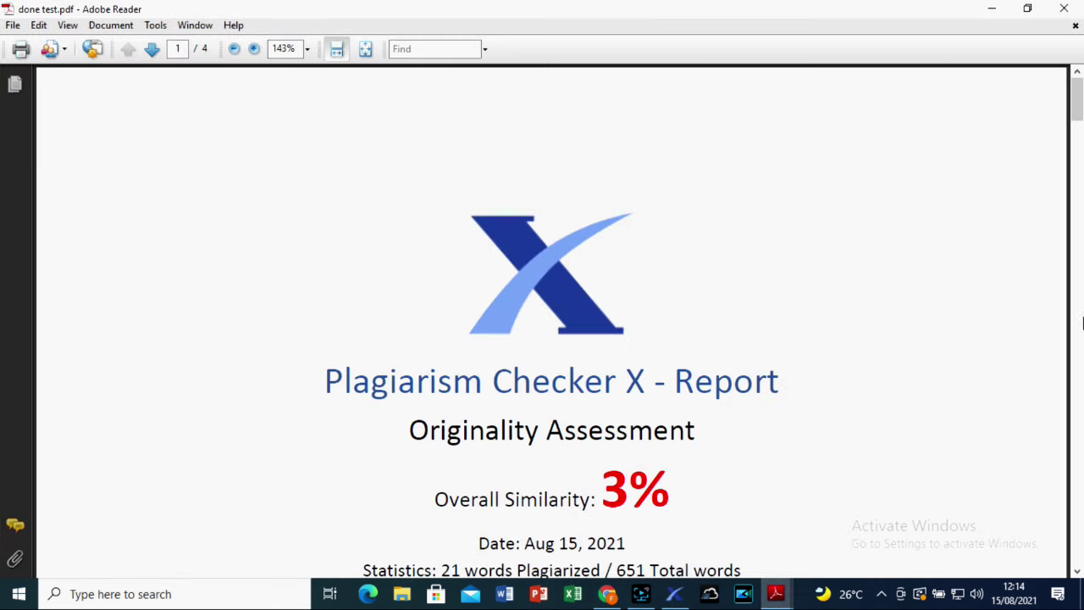
pyautogui.moveTo(1077, 98)
pyautogui.mouseDown()
pyautogui.moveTo(1078, 415)
pyautogui.moveTo(1078, 98)
pyautogui.mouseUp()
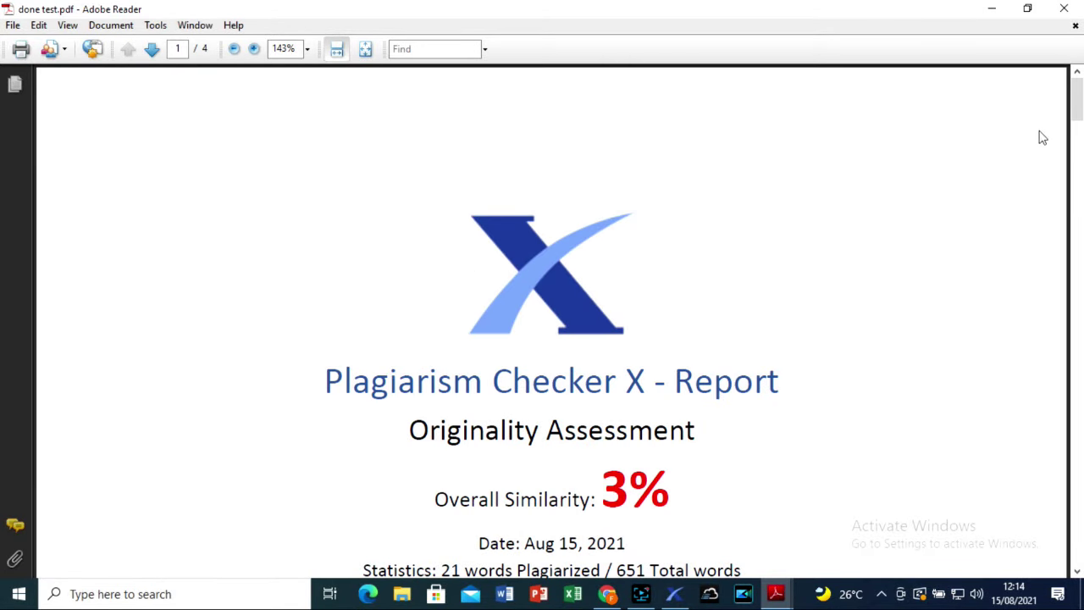
pyautogui.moveTo(1078, 89); pyautogui.dragTo(1077, 452)
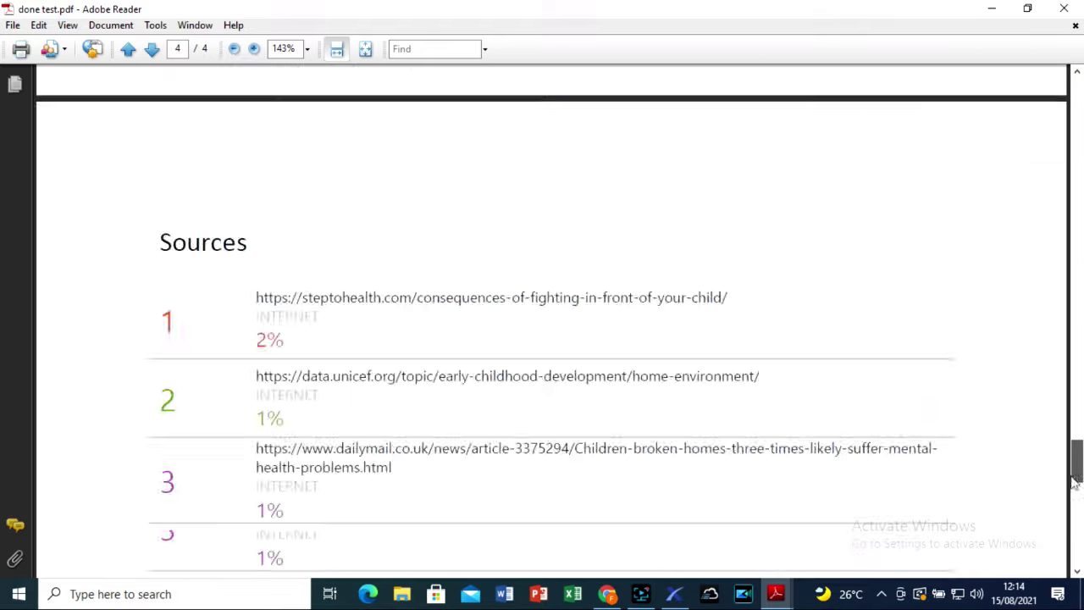
pyautogui.moveTo(1073, 527); pyautogui.dragTo(1077, 84)
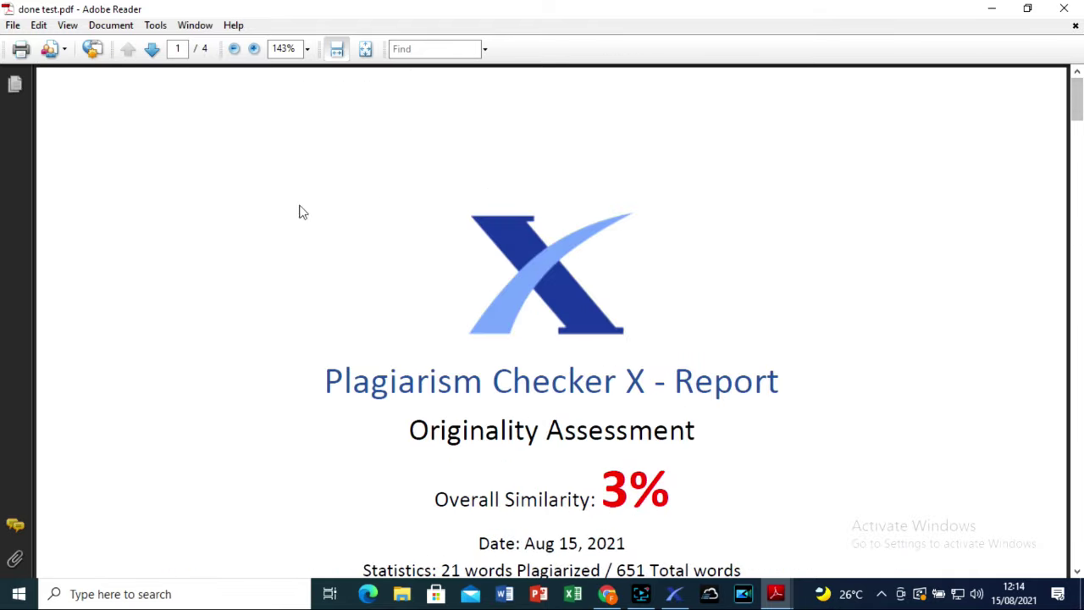